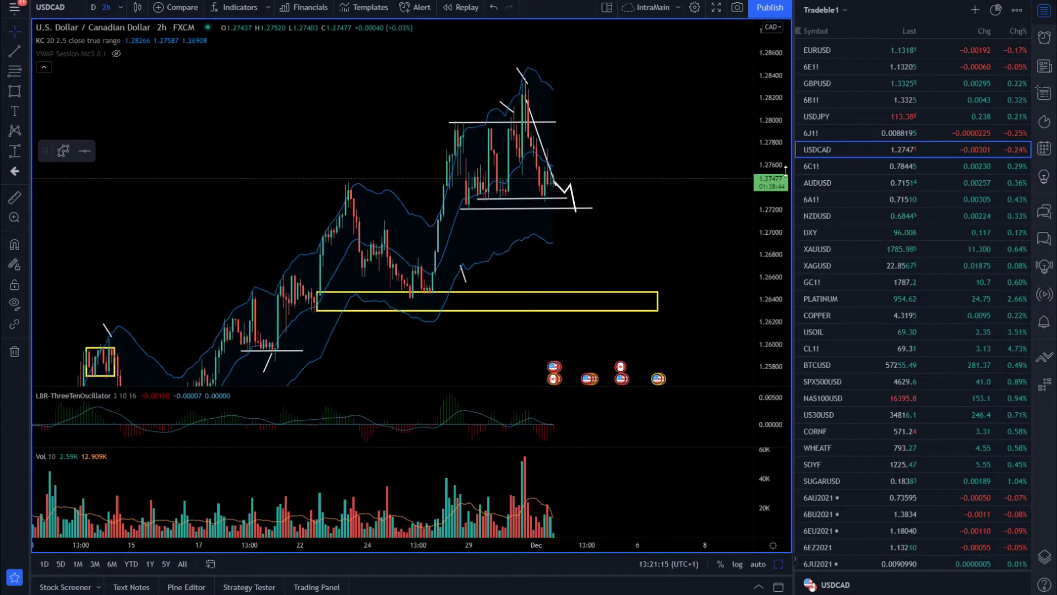
Step: Zoom the USDCAD 2-hour chart's time axis in on the last two weeks of candles
{"action": "scroll", "coordinate": [628, 242], "scroll_direction": "up", "scroll_amount": 4}
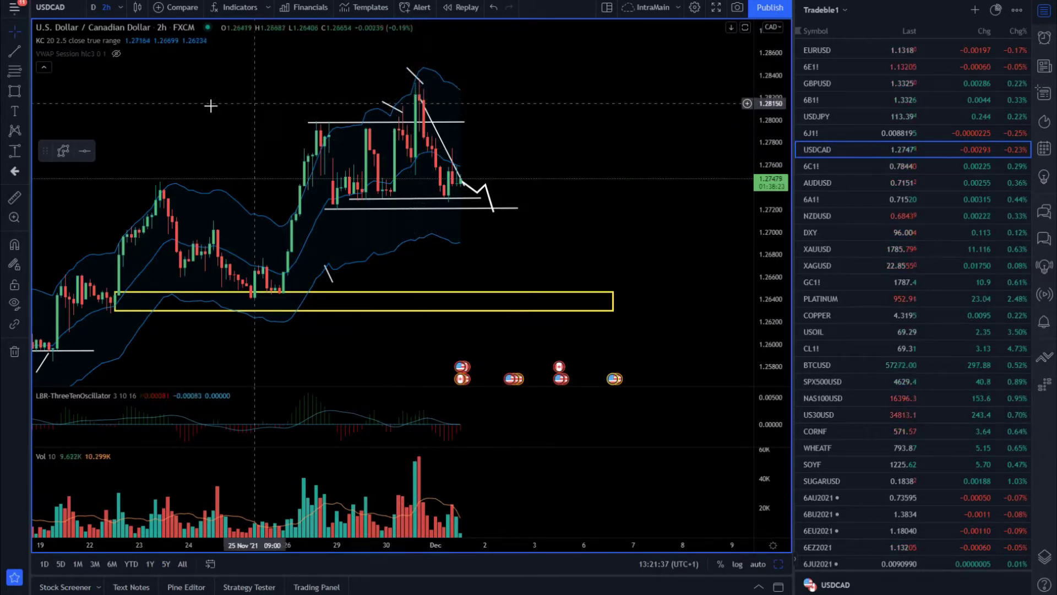
{"action": "key", "text": "alt+t"}
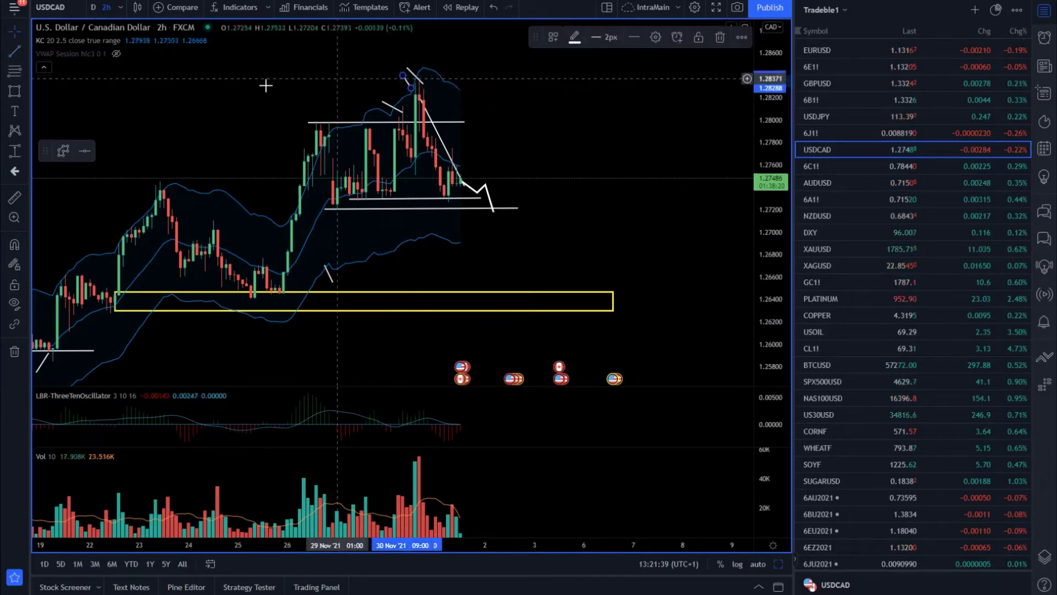
Step: Draw a short trend line over the tallest USDCAD volume bar and rescale the price axis to fit the candles
{"action": "left_click_drag", "start_coordinate": [398, 459], "coordinate": [412, 475]}
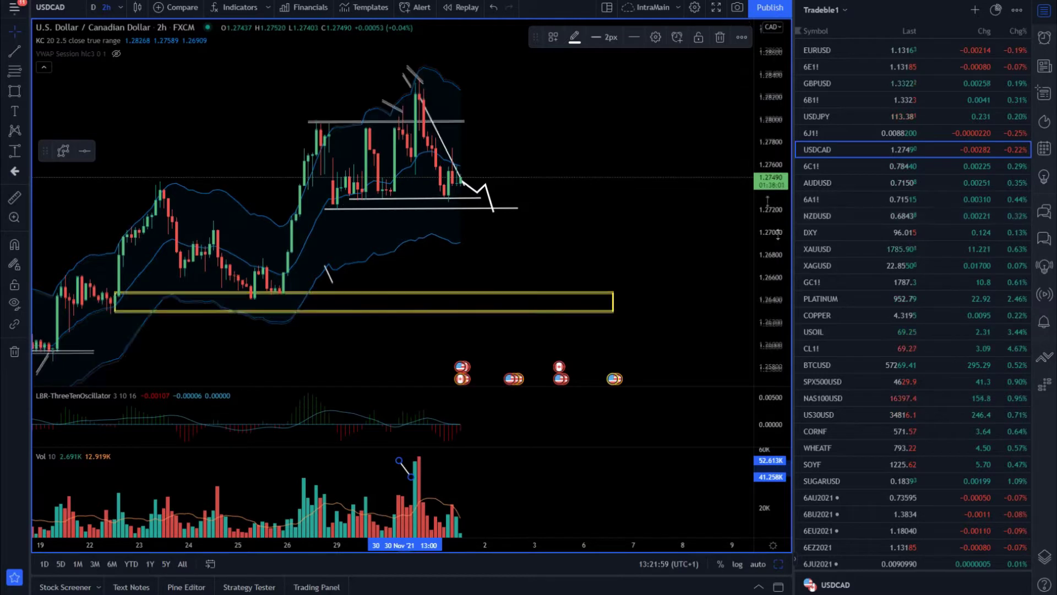
{"action": "left_click_drag", "start_coordinate": [771, 210], "coordinate": [710, 231]}
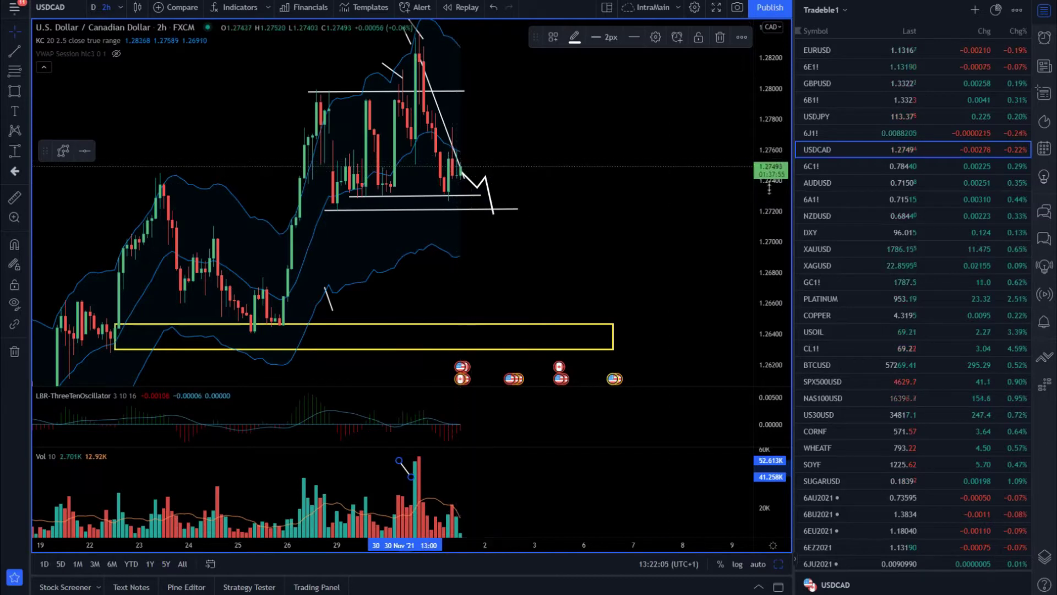
{"action": "left_click_drag", "start_coordinate": [770, 188], "coordinate": [740, 236]}
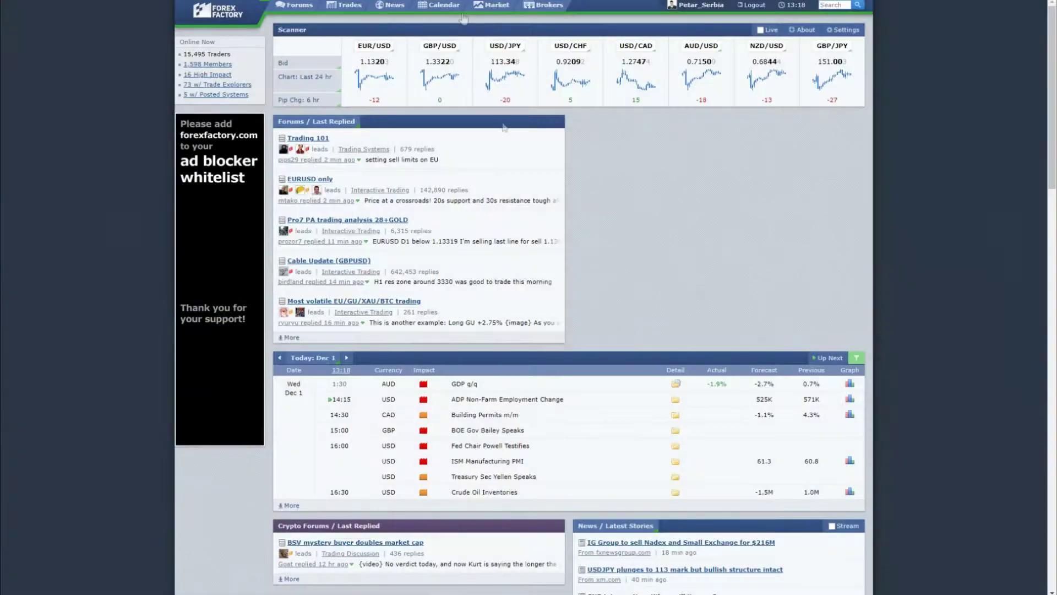
{"action": "scroll", "coordinate": [578, 318], "scroll_direction": "down", "scroll_amount": 2}
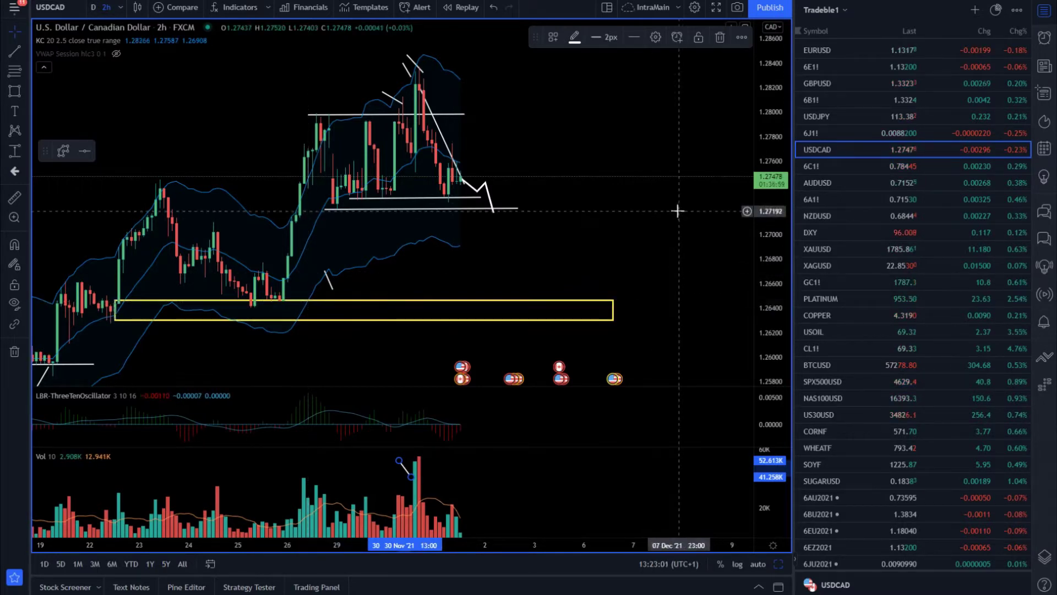
Step: Readjust the zoom, then pick XAUUSD gold spot from the watchlist
{"action": "scroll", "coordinate": [573, 215], "scroll_direction": "down", "scroll_amount": 2}
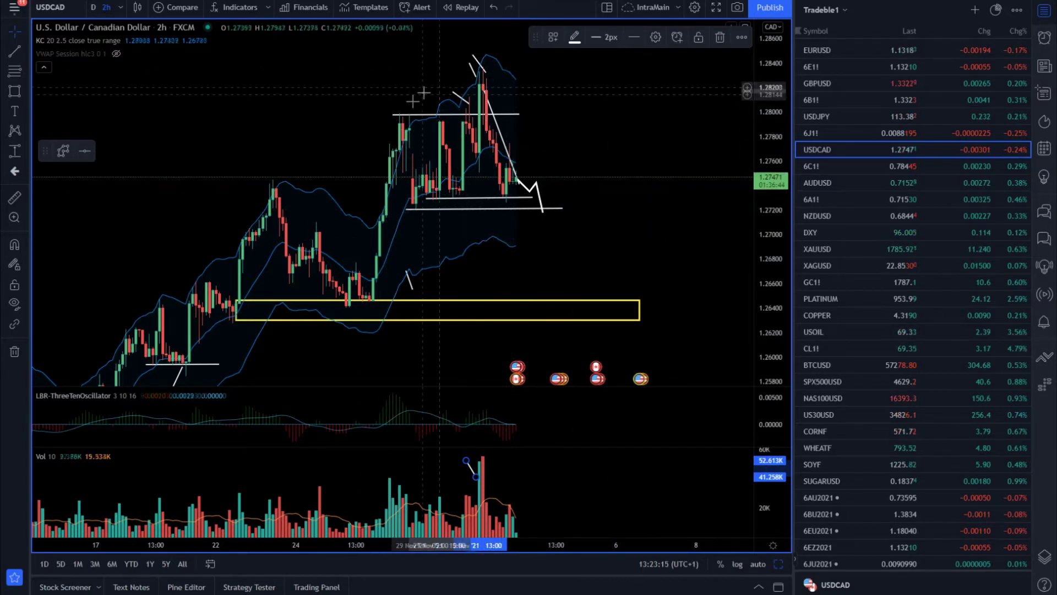
{"action": "scroll", "coordinate": [711, 278], "scroll_direction": "up", "scroll_amount": 1}
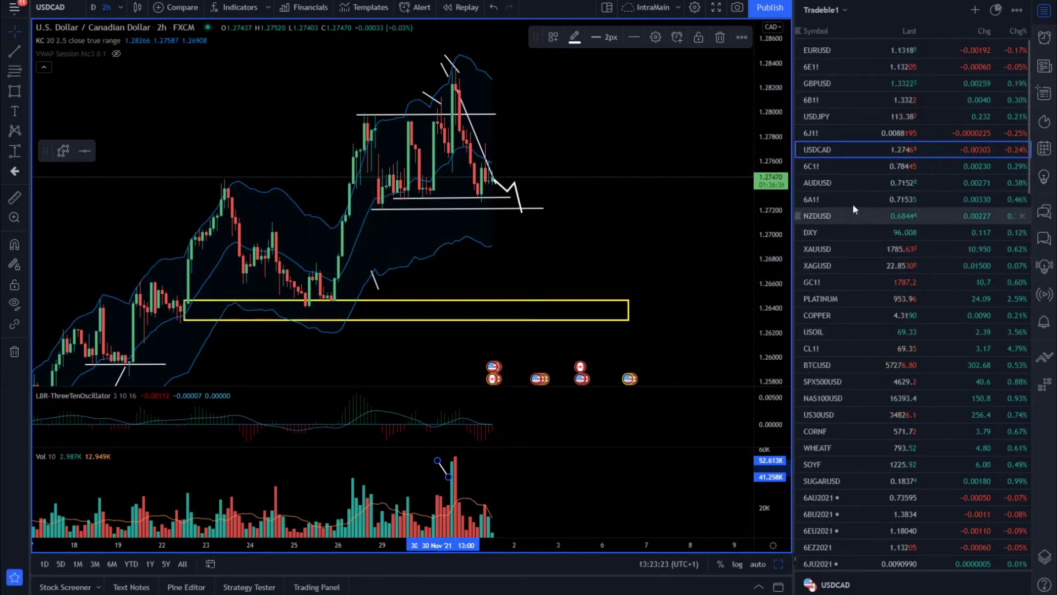
{"action": "left_click", "coordinate": [850, 250]}
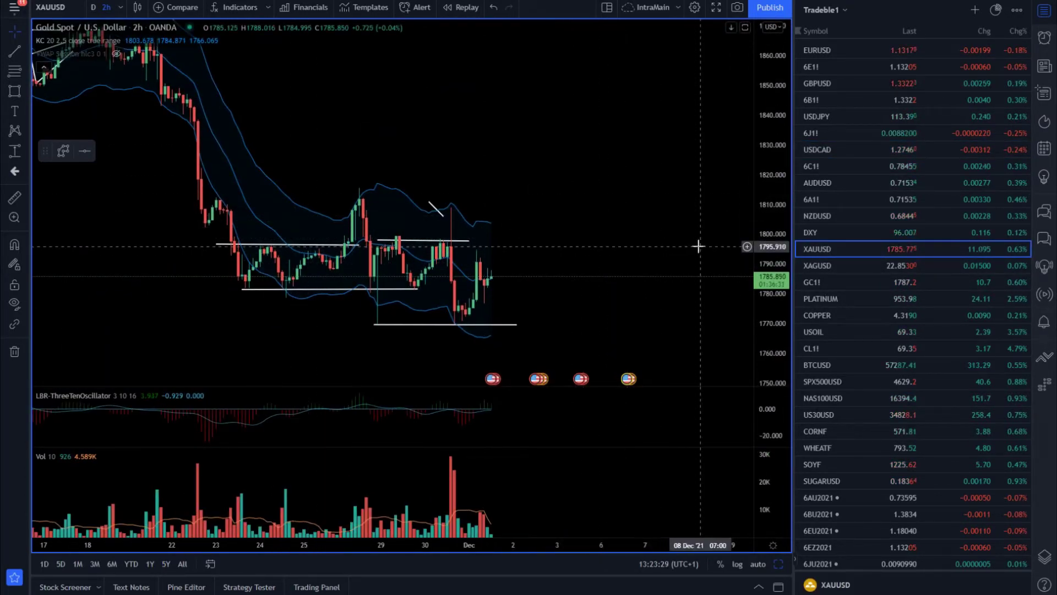
Step: Draw four short trend lines: over the two XAUUSD swing highs and under the two swing lows
{"action": "left_click", "coordinate": [12, 55]}
{"action": "left_click", "coordinate": [359, 196]}
{"action": "left_click", "coordinate": [337, 171]}
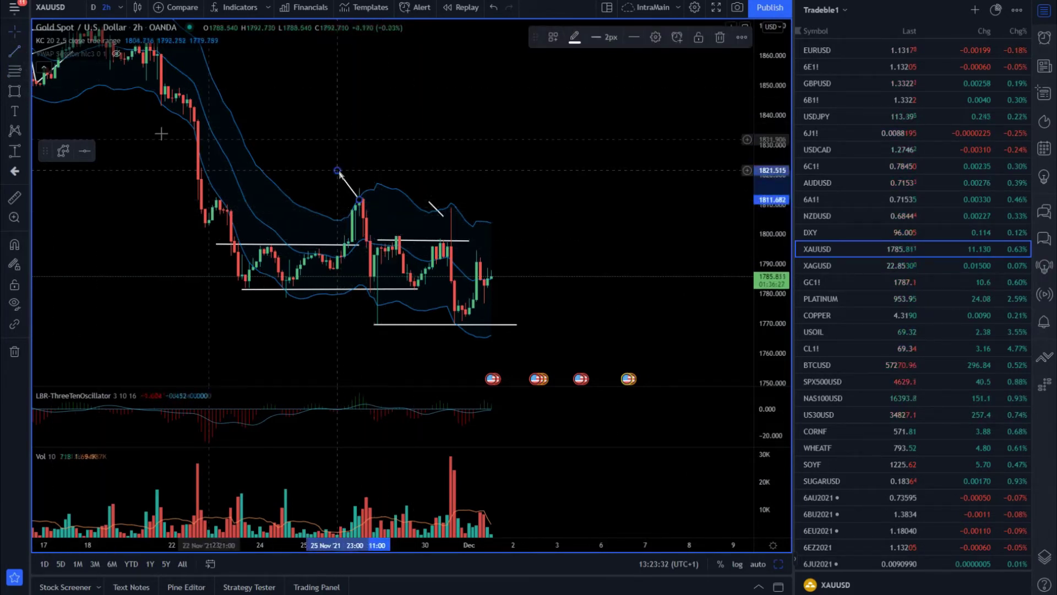
{"action": "left_click", "coordinate": [13, 51]}
{"action": "left_click", "coordinate": [326, 330]}
{"action": "left_click", "coordinate": [375, 298]}
{"action": "left_click", "coordinate": [463, 209]}
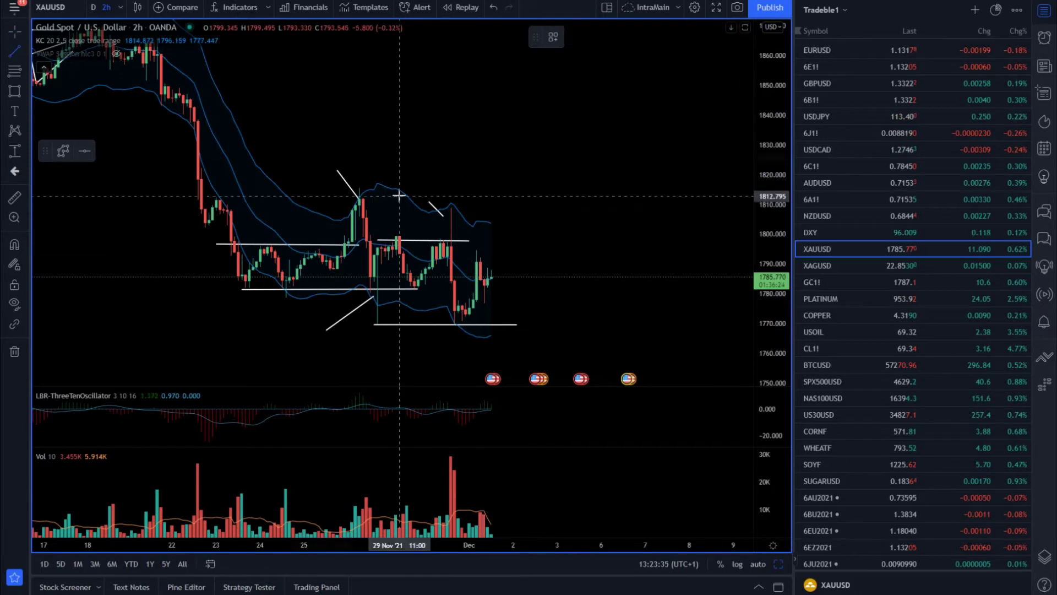
{"action": "left_click", "coordinate": [439, 183]}
{"action": "left_click", "coordinate": [468, 312]}
{"action": "left_click", "coordinate": [444, 338]}
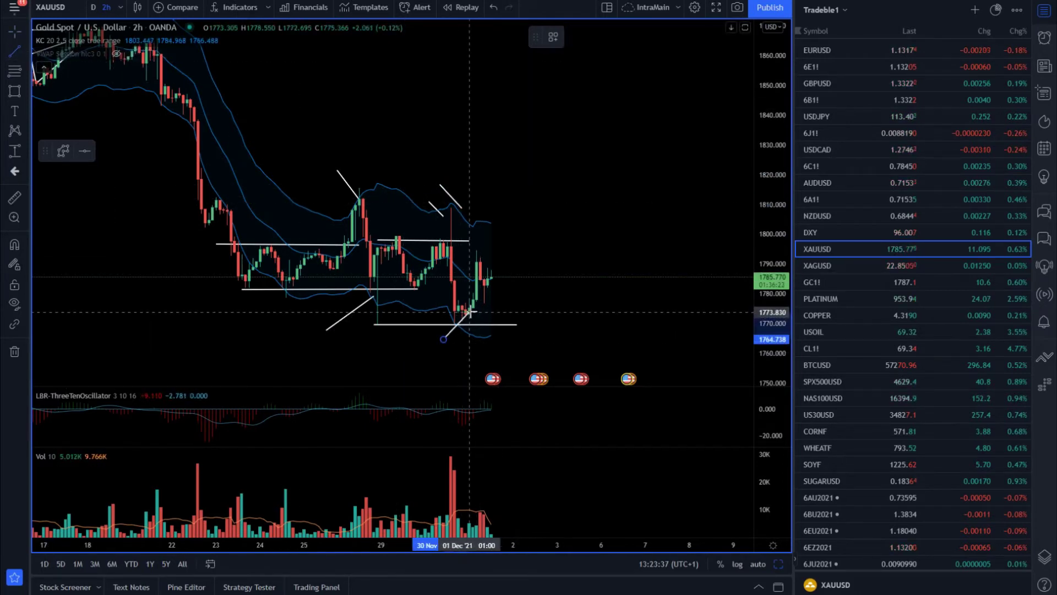
{"action": "left_click", "coordinate": [591, 251]}
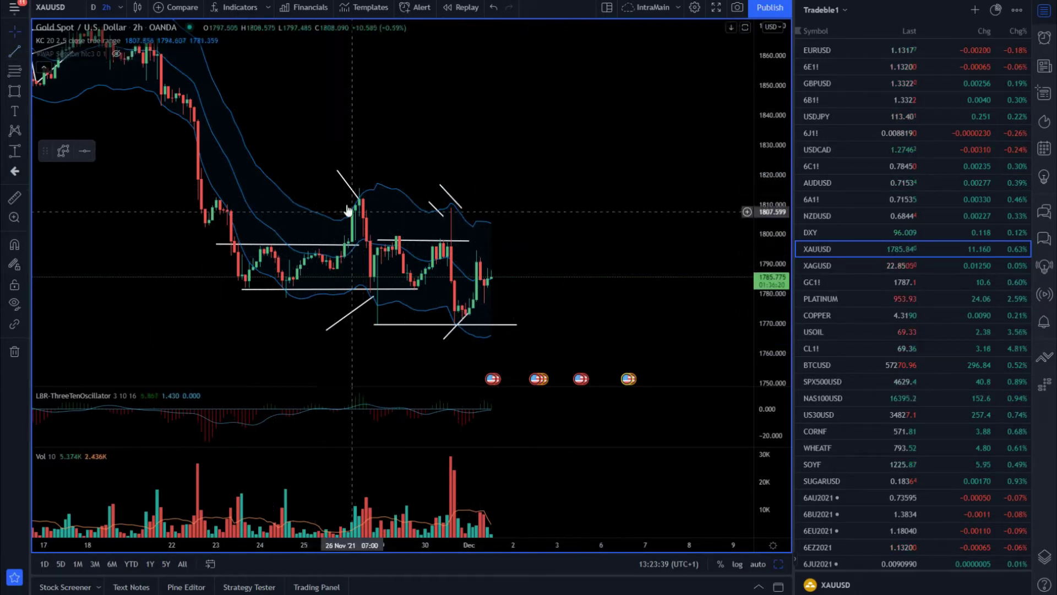
Step: Add yellow rectangle zones around 1808–1814 and 1772–1776
{"action": "left_click", "coordinate": [15, 91]}
{"action": "left_click", "coordinate": [252, 194]}
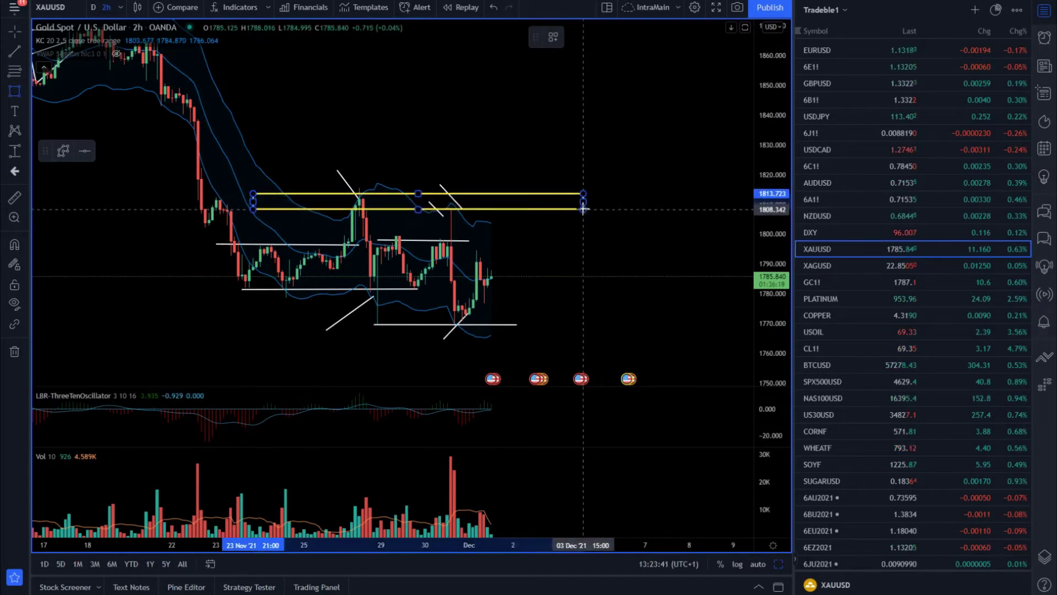
{"action": "left_click", "coordinate": [583, 209]}
{"action": "left_click", "coordinate": [15, 91]}
{"action": "left_click", "coordinate": [253, 308]}
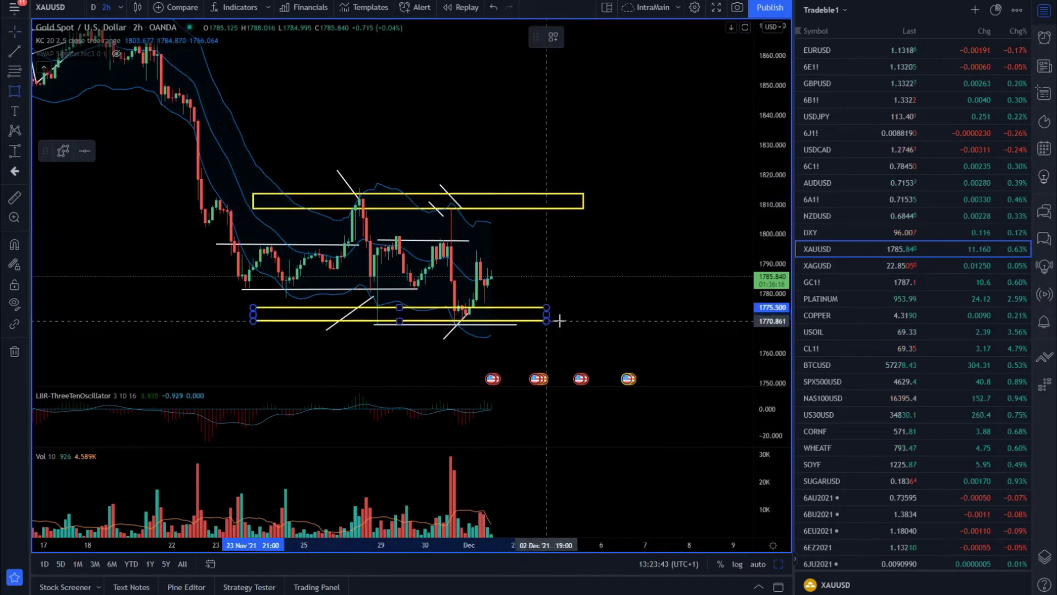
{"action": "left_click", "coordinate": [583, 318]}
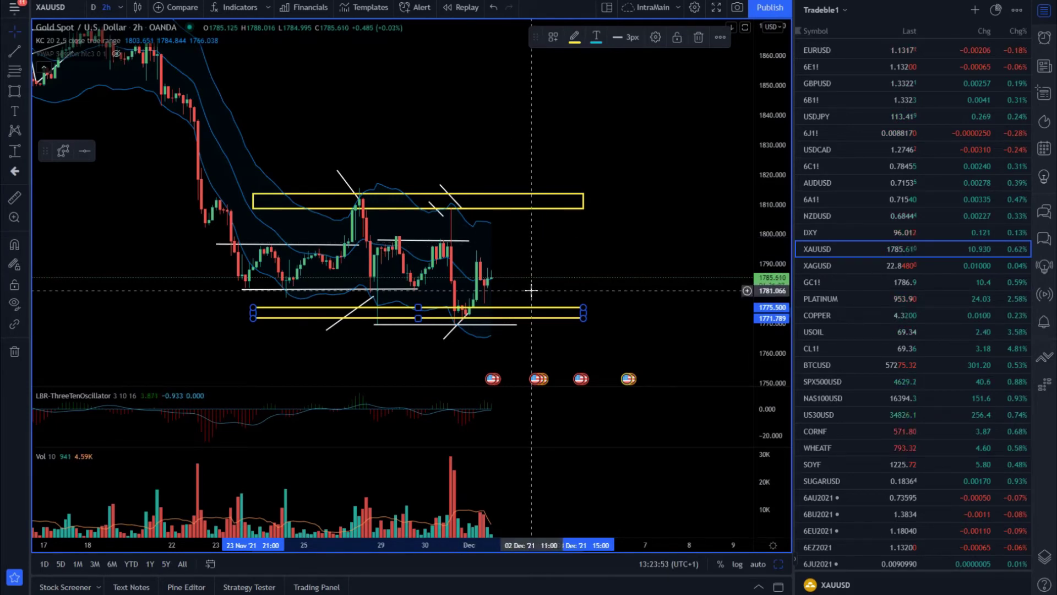
Step: Zoom and pan the gold chart to recentre the yellow zones, selecting the lower support zone
{"action": "scroll", "coordinate": [597, 252], "scroll_direction": "down", "scroll_amount": 4}
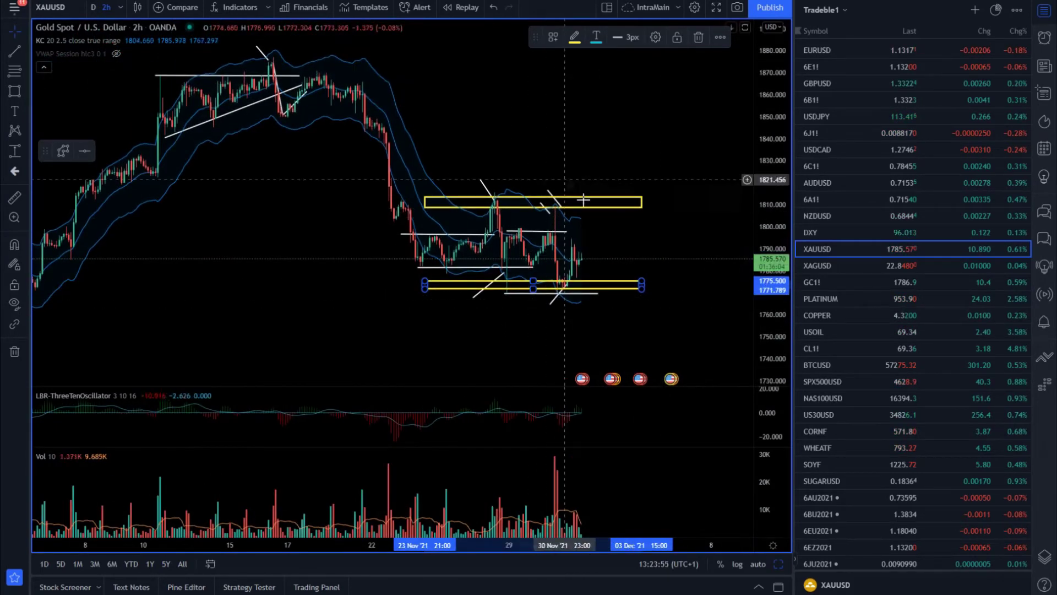
{"action": "scroll", "coordinate": [667, 199], "scroll_direction": "down", "scroll_amount": 3}
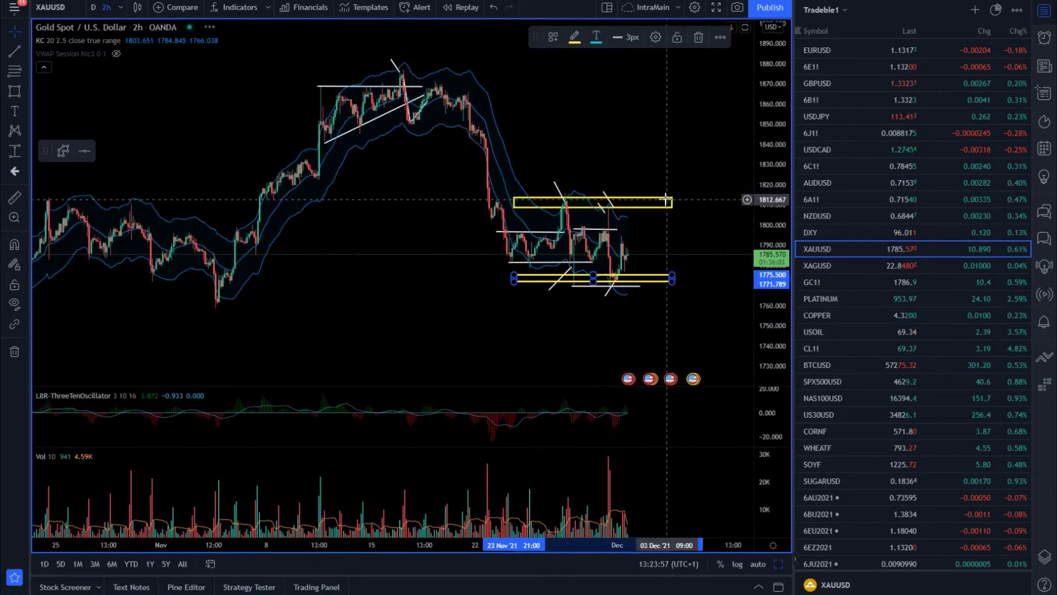
{"action": "scroll", "coordinate": [666, 199], "scroll_direction": "up", "scroll_amount": 2}
{"action": "scroll", "coordinate": [667, 199], "scroll_direction": "up", "scroll_amount": 4}
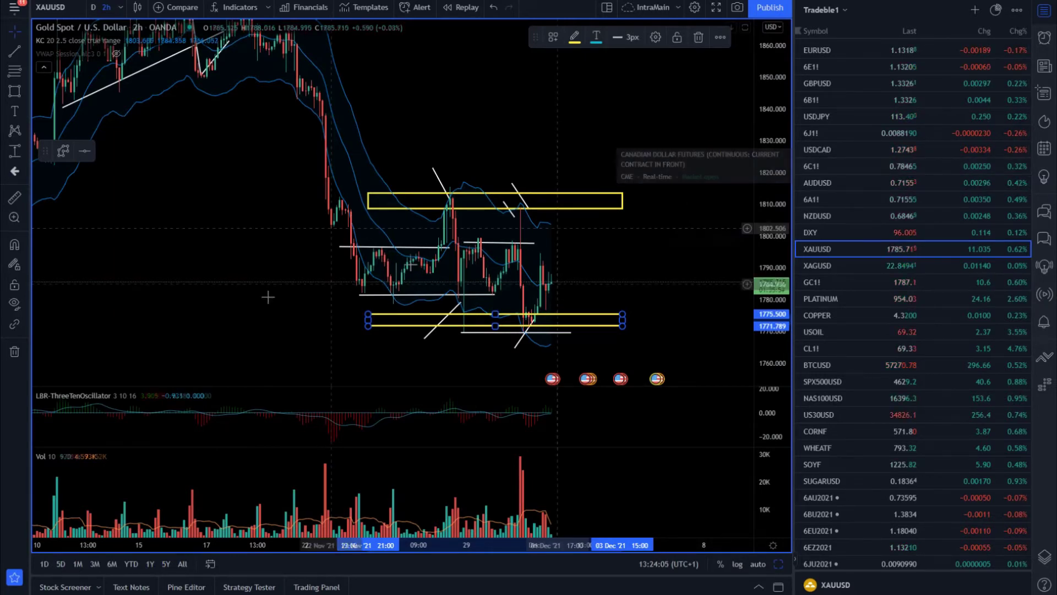
{"action": "scroll", "coordinate": [267, 297], "scroll_direction": "down", "scroll_amount": 3}
{"action": "left_click_drag", "start_coordinate": [357, 248], "coordinate": [445, 278]}
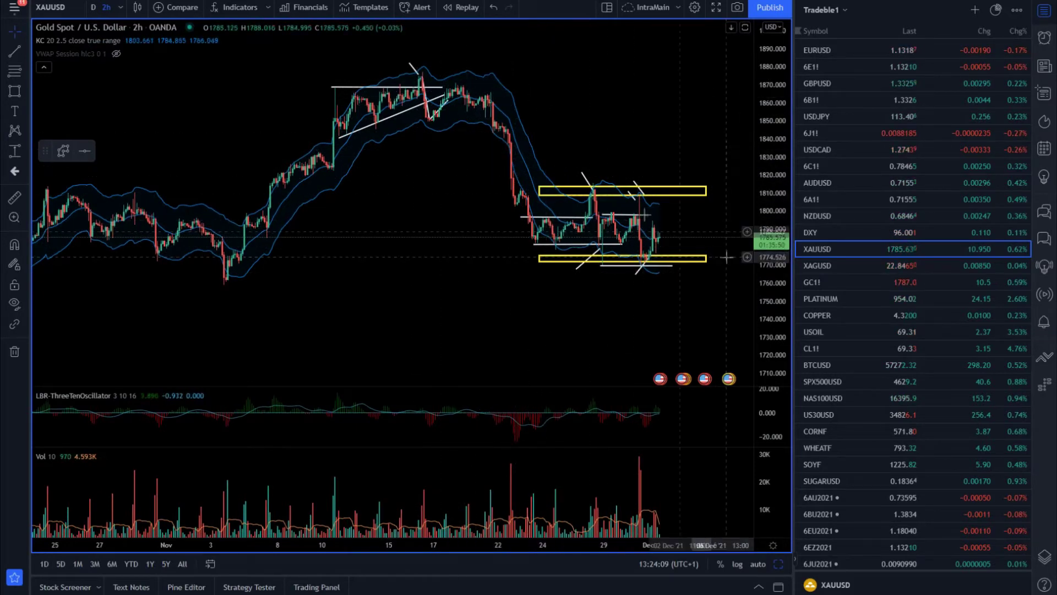
{"action": "left_click", "coordinate": [680, 258]}
{"action": "left_click_drag", "start_coordinate": [468, 266], "coordinate": [408, 253]}
Step: Switch the gold chart to 8-hour candles, then open the BTCUSD chart
{"action": "left_click", "coordinate": [121, 7]}
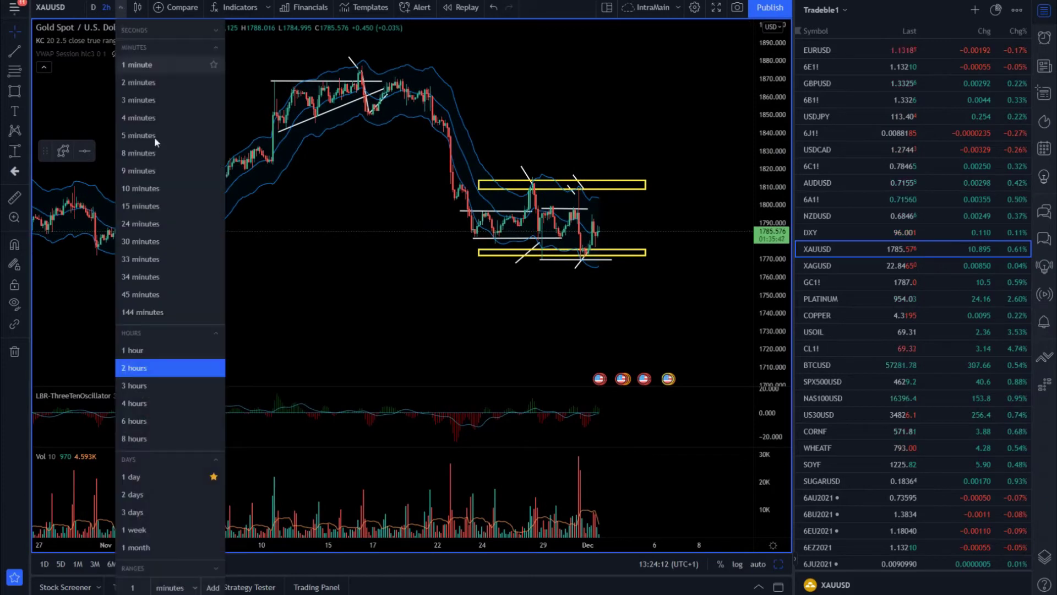
{"action": "left_click", "coordinate": [144, 442]}
{"action": "scroll", "coordinate": [669, 208], "scroll_direction": "up", "scroll_amount": 3}
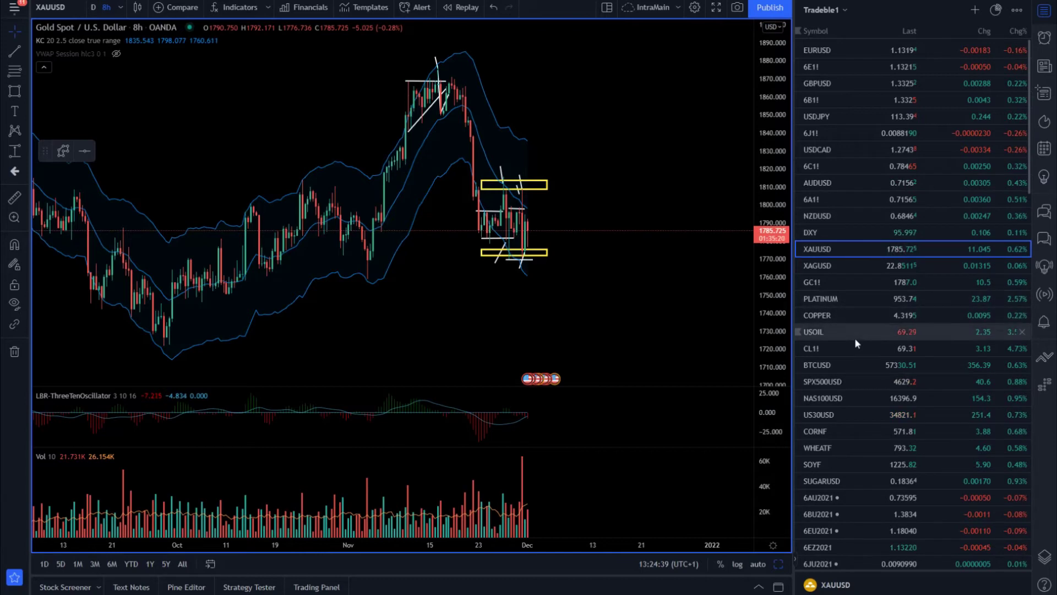
{"action": "left_click", "coordinate": [851, 366]}
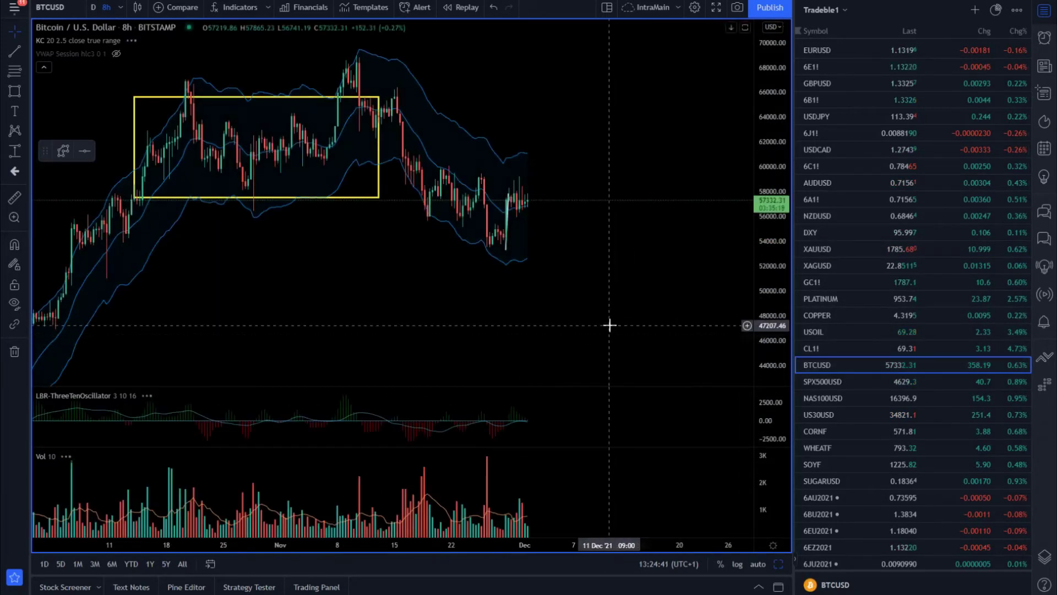
Step: Remove the old drawings from the BTCUSD chart
{"action": "left_click_drag", "start_coordinate": [609, 323], "coordinate": [630, 347]}
{"action": "scroll", "coordinate": [633, 234], "scroll_direction": "down", "scroll_amount": 3}
{"action": "right_click", "coordinate": [633, 155]}
{"action": "left_click", "coordinate": [697, 439]}
{"action": "scroll", "coordinate": [647, 337], "scroll_direction": "up", "scroll_amount": 5}
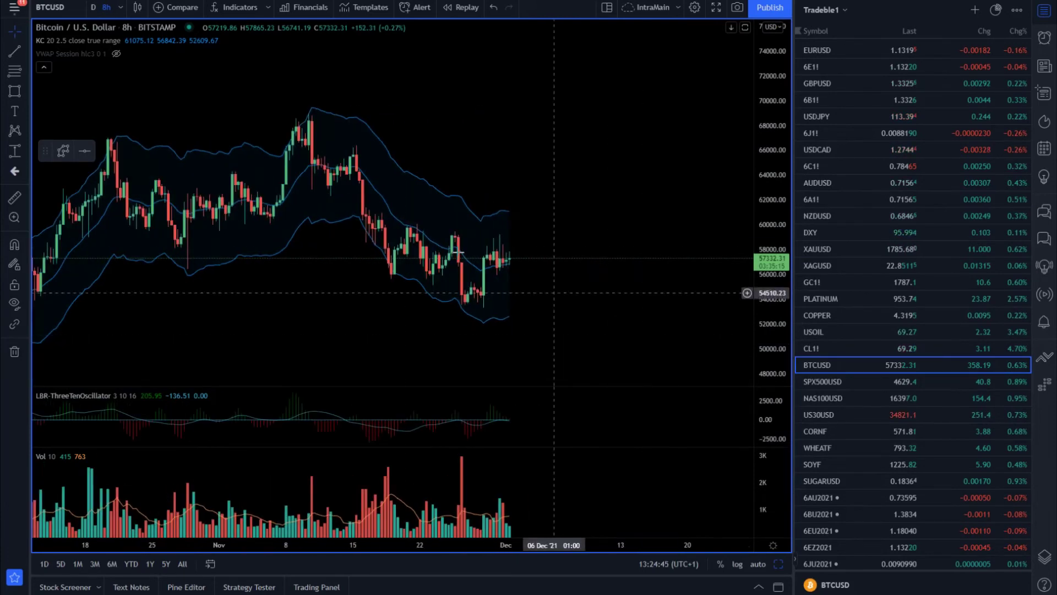
Step: Draw a horizontal support line near 55,000 and two resistance lines around 60,000
{"action": "left_click", "coordinate": [15, 51]}
{"action": "left_click", "coordinate": [324, 285]}
{"action": "double_click", "coordinate": [471, 285]}
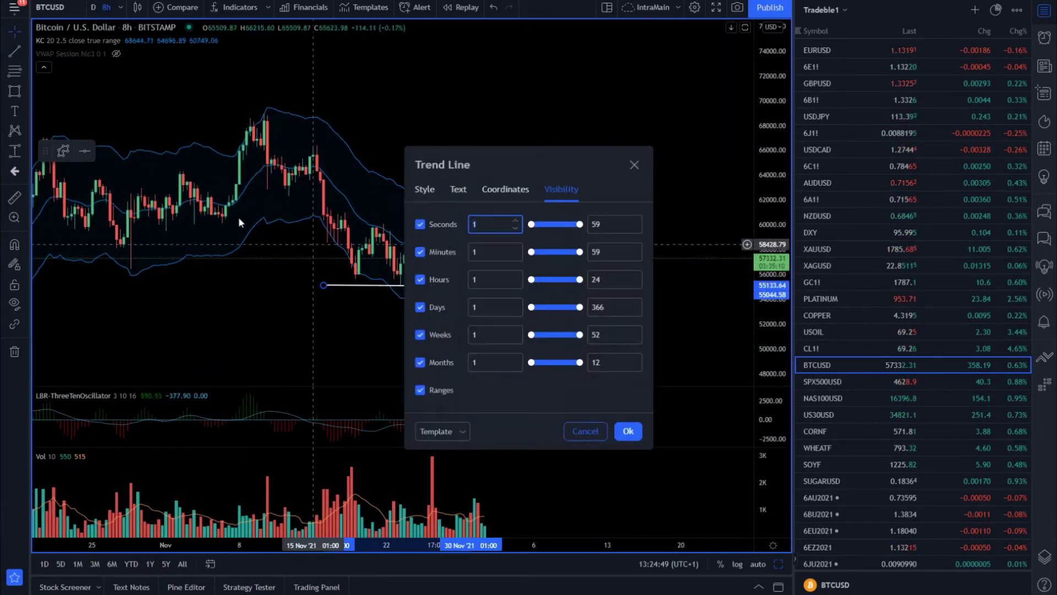
{"action": "key", "text": "Escape"}
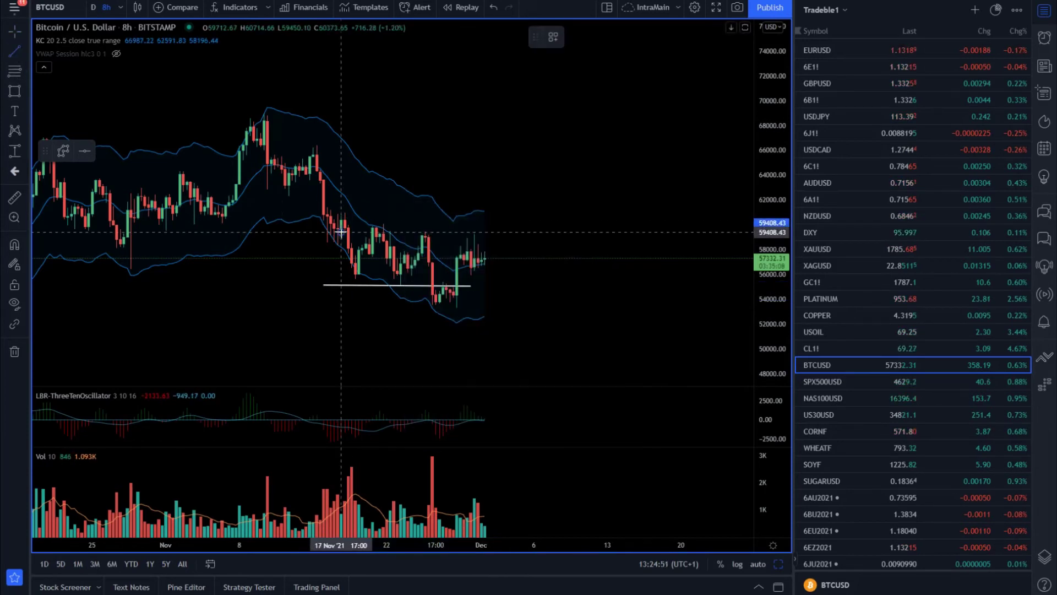
{"action": "left_click", "coordinate": [341, 232]}
{"action": "left_click", "coordinate": [516, 231]}
{"action": "left_click", "coordinate": [344, 224]}
{"action": "left_click", "coordinate": [506, 222]}
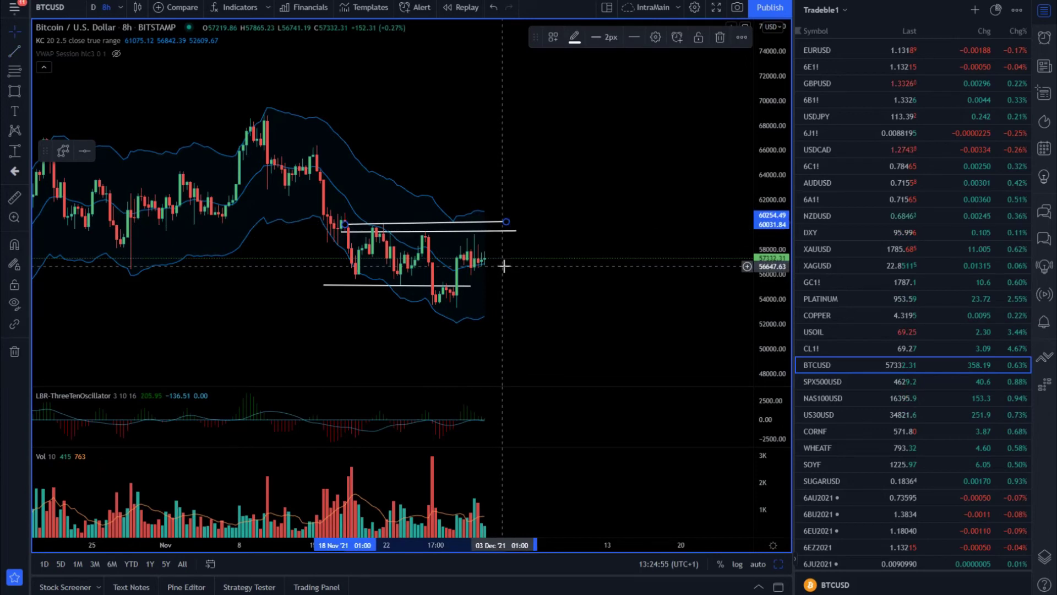
Step: Draw a yellow box over the latest candles and compress the price scale so candles look taller
{"action": "left_click", "coordinate": [186, 142]}
{"action": "key", "text": "alt+shift+r"}
{"action": "left_click", "coordinate": [457, 243]}
{"action": "left_click", "coordinate": [492, 274]}
{"action": "left_click_drag", "start_coordinate": [779, 288], "coordinate": [696, 144]}
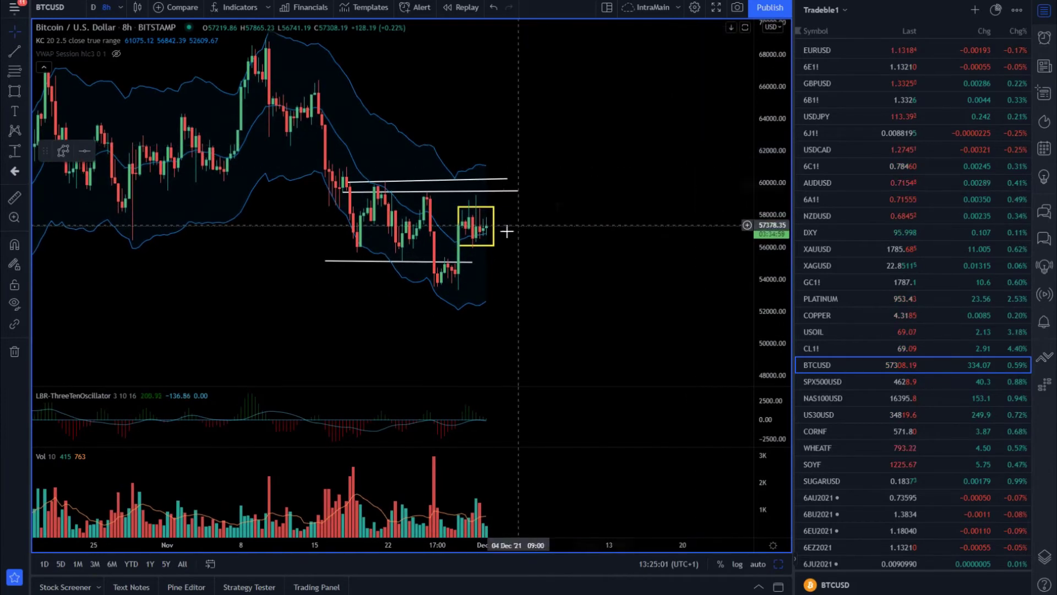
Step: Draw a BTCUSD support line between the recent lows
{"action": "scroll", "coordinate": [503, 252], "scroll_direction": "up", "scroll_amount": 3}
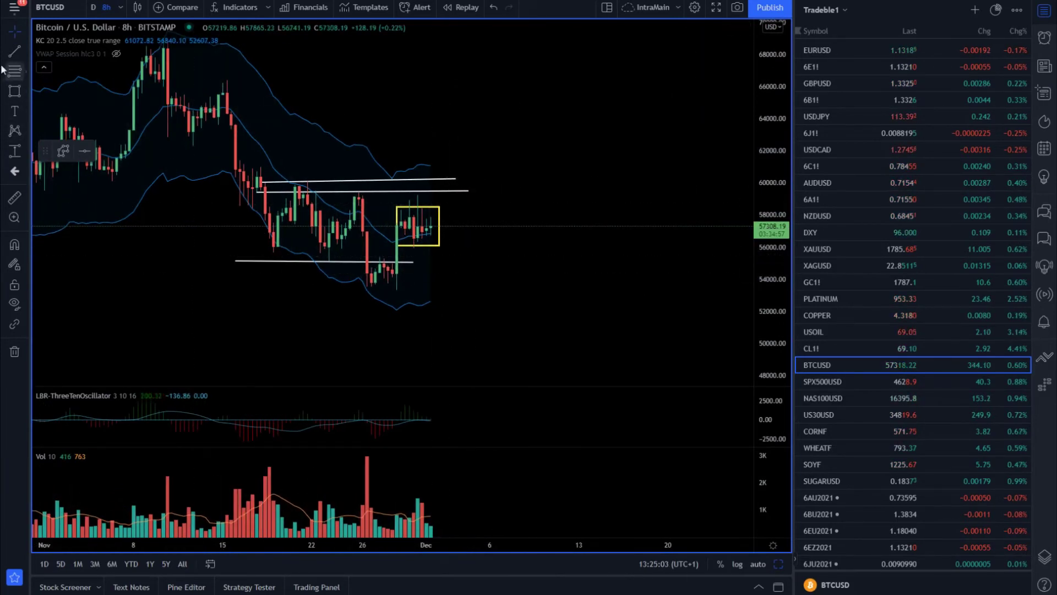
{"action": "scroll", "coordinate": [385, 287], "scroll_direction": "right", "scroll_amount": 2}
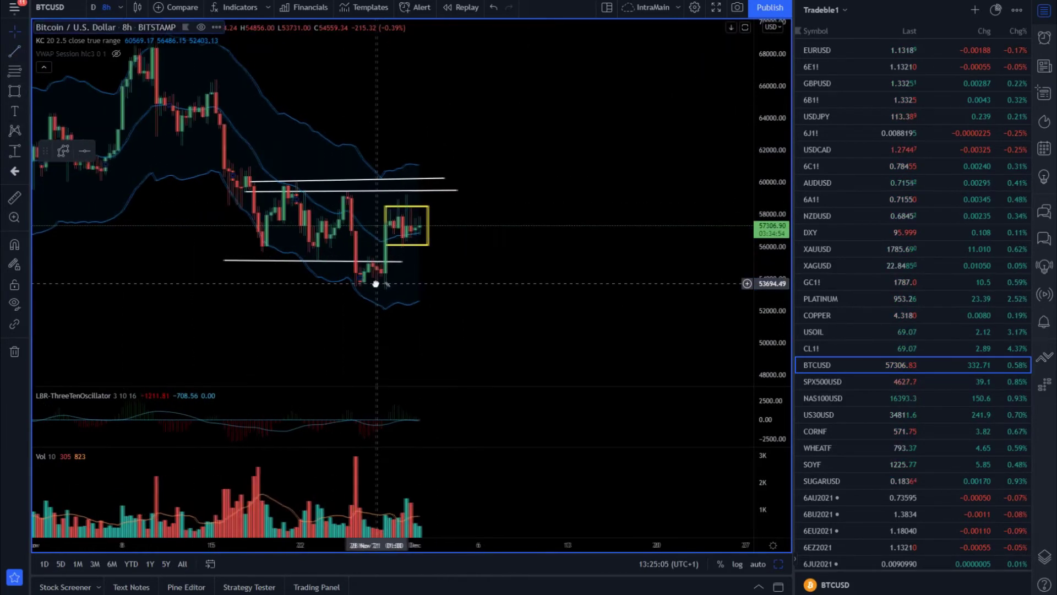
{"action": "left_click_drag", "start_coordinate": [385, 281], "coordinate": [350, 286]}
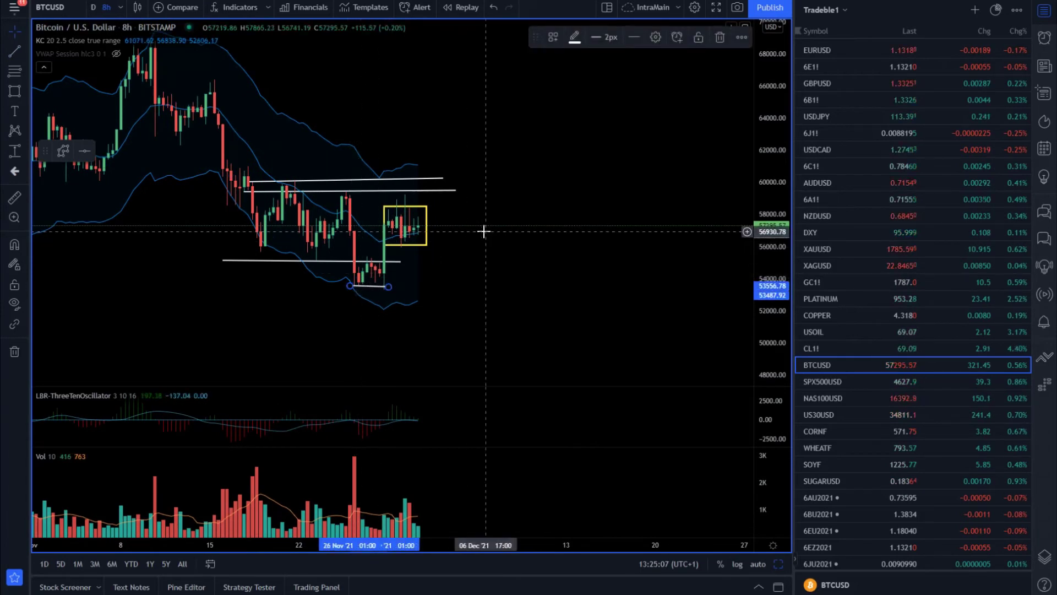
Step: Add a yellow rectangle zone around the upper resistance lines
{"action": "left_click", "coordinate": [446, 179]}
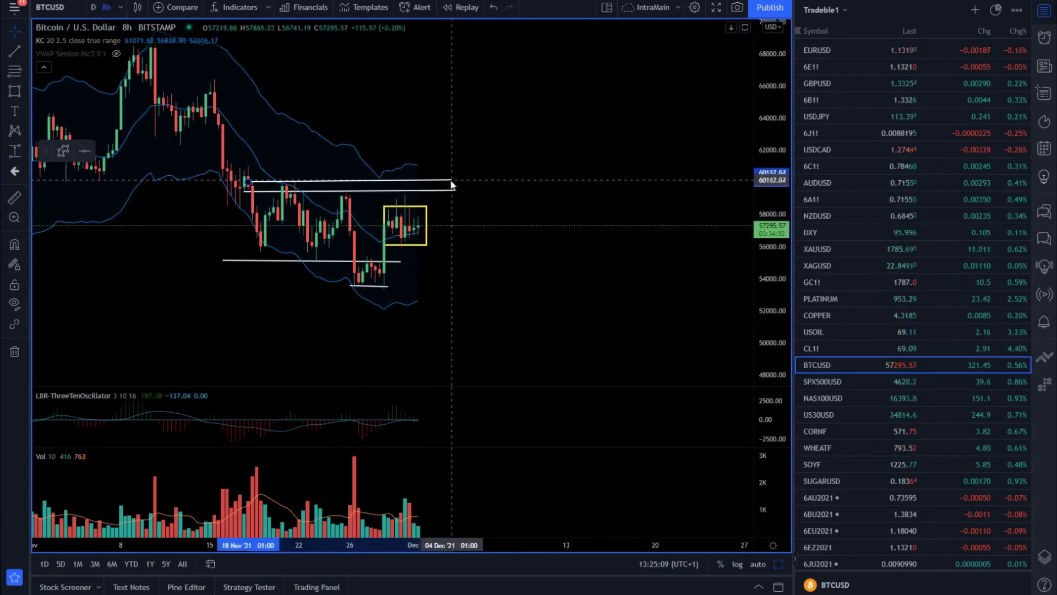
{"action": "left_click", "coordinate": [14, 91]}
{"action": "mouse_move", "coordinate": [227, 165]}
{"action": "left_mouse_down"}
{"action": "mouse_move", "coordinate": [462, 179]}
{"action": "mouse_move", "coordinate": [467, 190]}
{"action": "left_mouse_up"}
{"action": "double_click", "coordinate": [462, 189]}
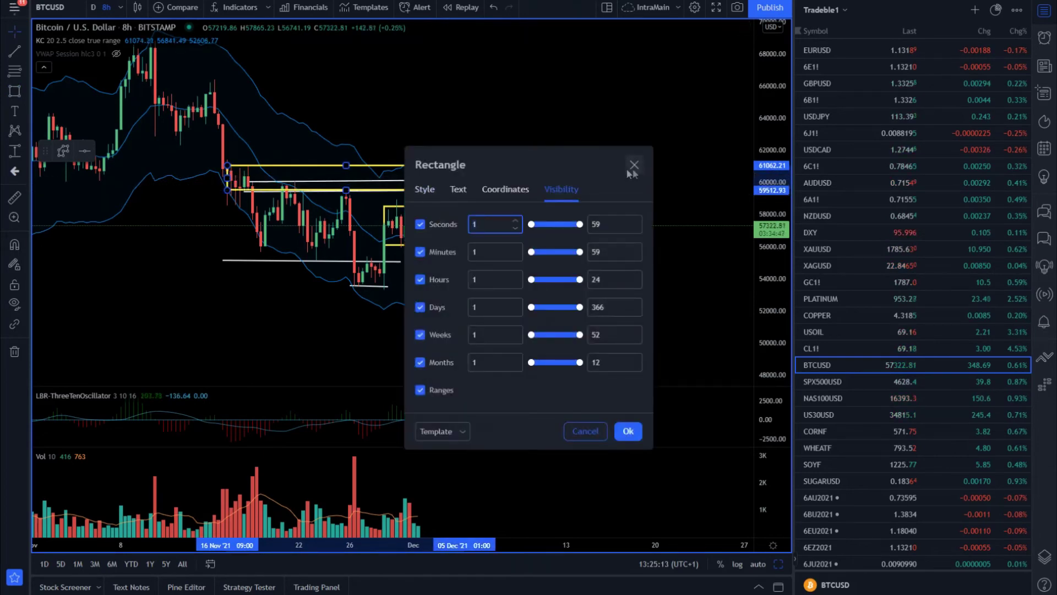
{"action": "left_click", "coordinate": [634, 165]}
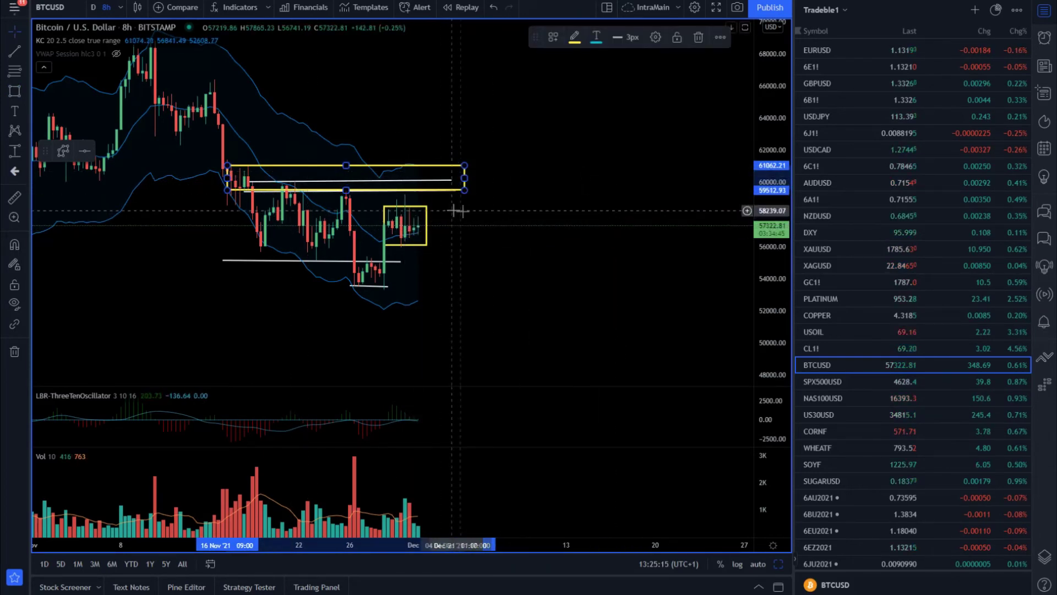
Step: Widen the box around the latest candles slightly, then switch to the USDCAD chart
{"action": "scroll", "coordinate": [462, 211], "scroll_direction": "down", "scroll_amount": 3}
{"action": "scroll", "coordinate": [472, 212], "scroll_direction": "down", "scroll_amount": 1}
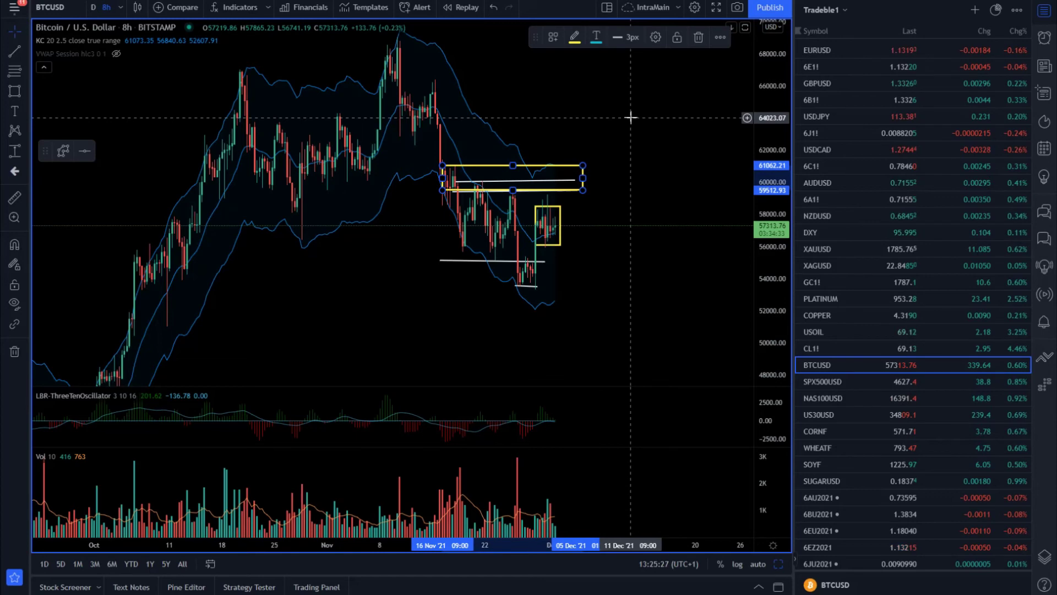
{"action": "scroll", "coordinate": [624, 231], "scroll_direction": "up", "scroll_amount": 1}
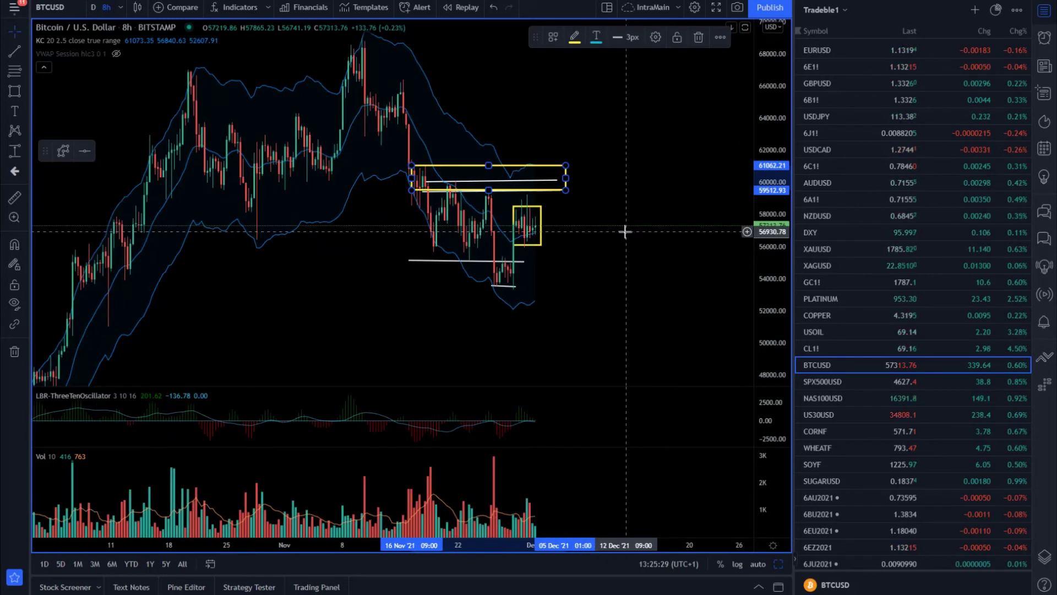
{"action": "scroll", "coordinate": [625, 231], "scroll_direction": "up", "scroll_amount": 1}
{"action": "scroll", "coordinate": [684, 204], "scroll_direction": "down", "scroll_amount": 2}
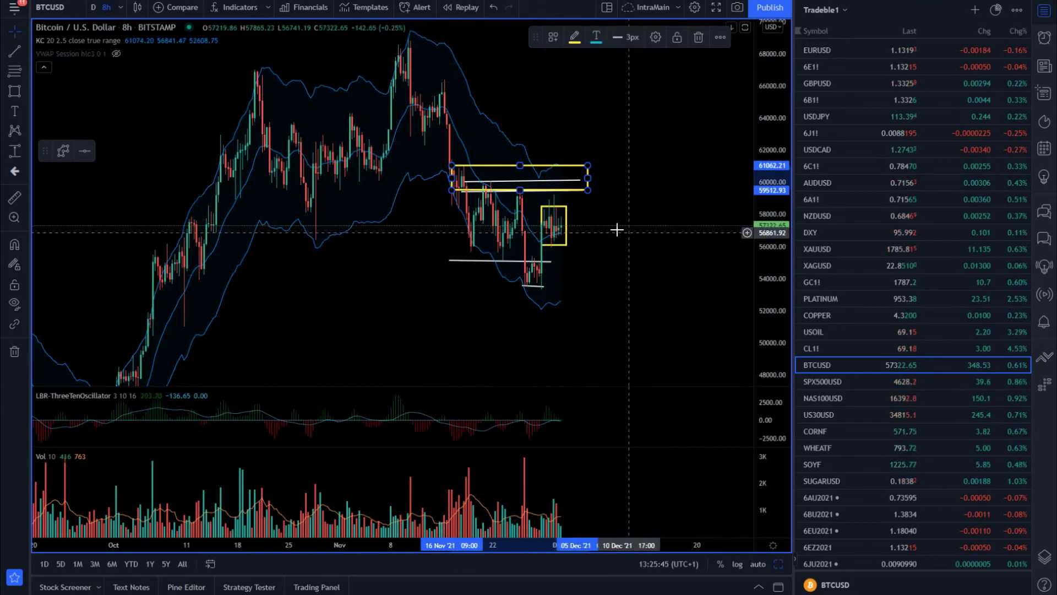
{"action": "scroll", "coordinate": [616, 229], "scroll_direction": "up", "scroll_amount": 3}
{"action": "left_click_drag", "start_coordinate": [455, 207], "coordinate": [469, 199]}
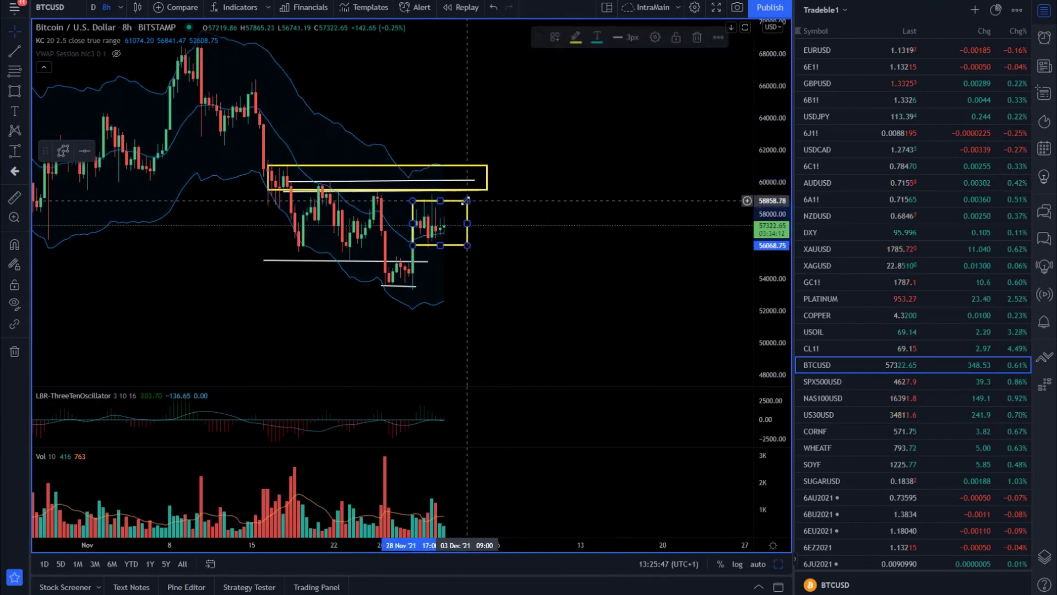
{"action": "double_click", "coordinate": [469, 200]}
{"action": "left_click", "coordinate": [638, 165]}
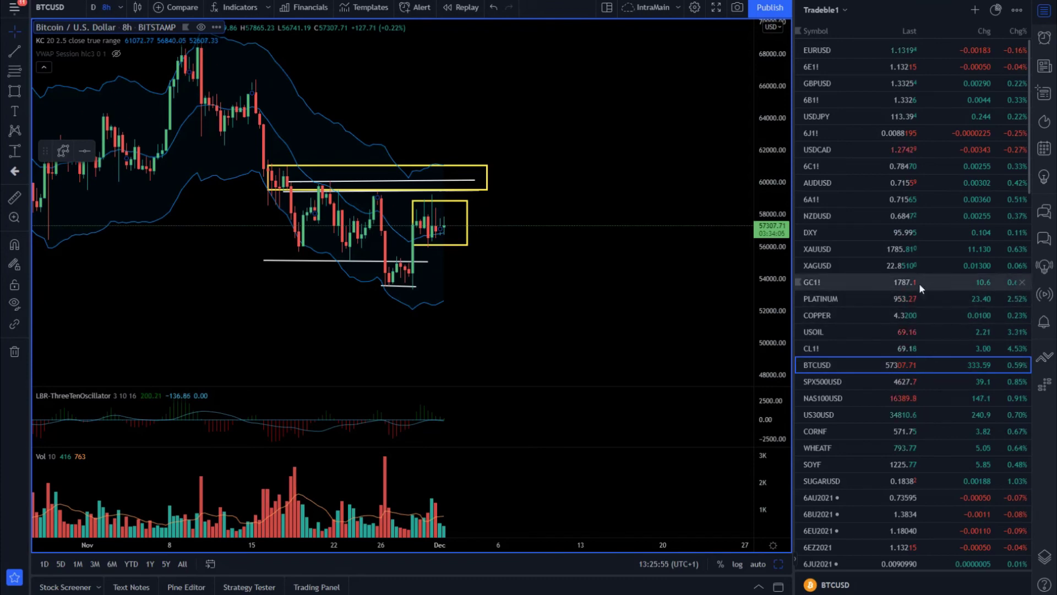
{"action": "left_click", "coordinate": [893, 150]}
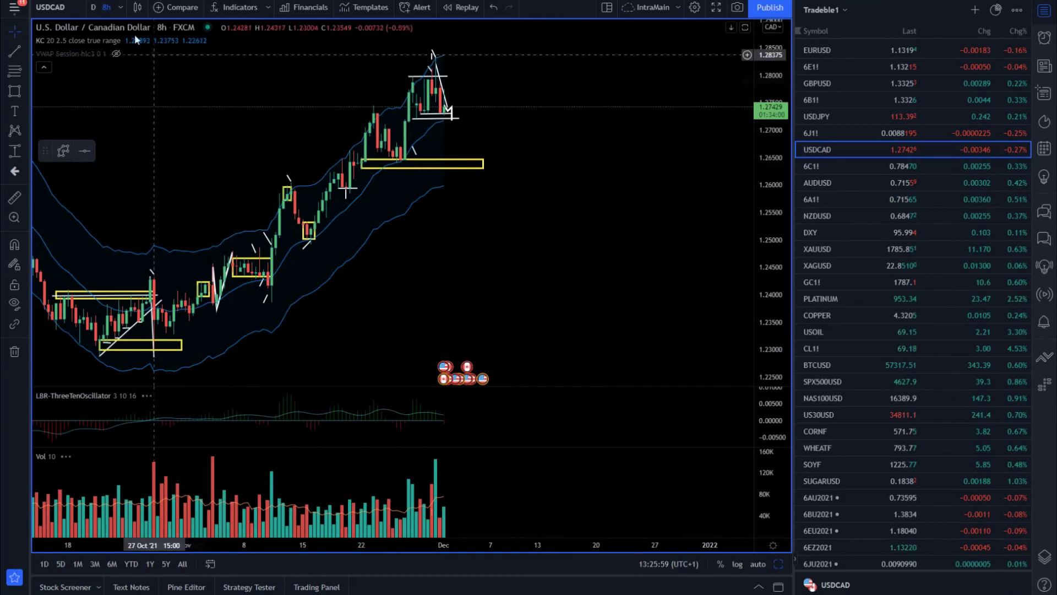
Step: Put USDCAD on 2-hour candles, stretch the price scale and bring the yellow zone near 1.2640 into view
{"action": "left_click", "coordinate": [121, 7]}
{"action": "left_click", "coordinate": [172, 368]}
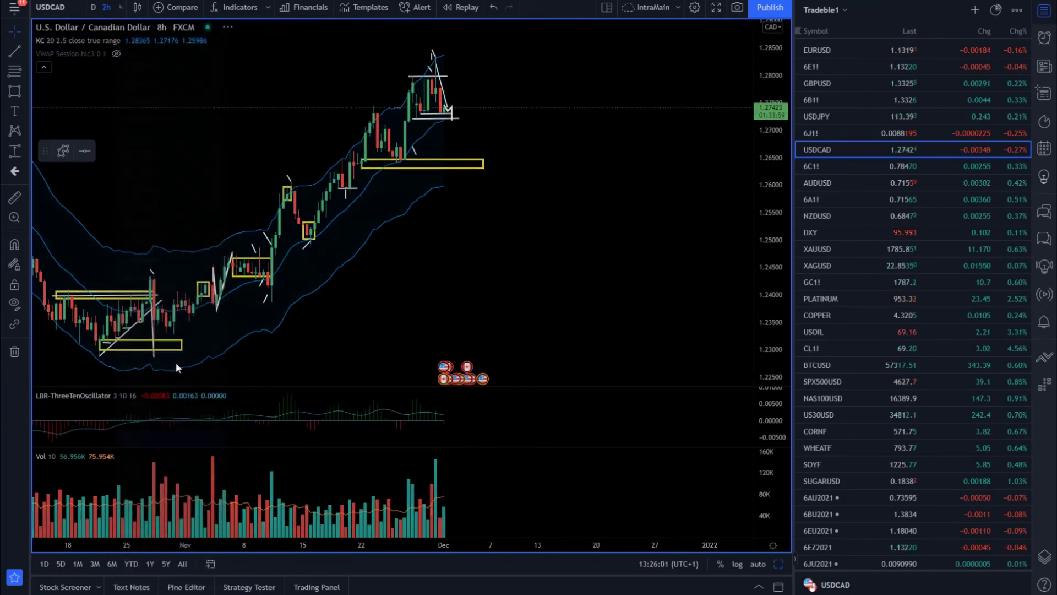
{"action": "left_click_drag", "start_coordinate": [788, 215], "coordinate": [787, 259]}
{"action": "left_click_drag", "start_coordinate": [541, 275], "coordinate": [512, 152]}
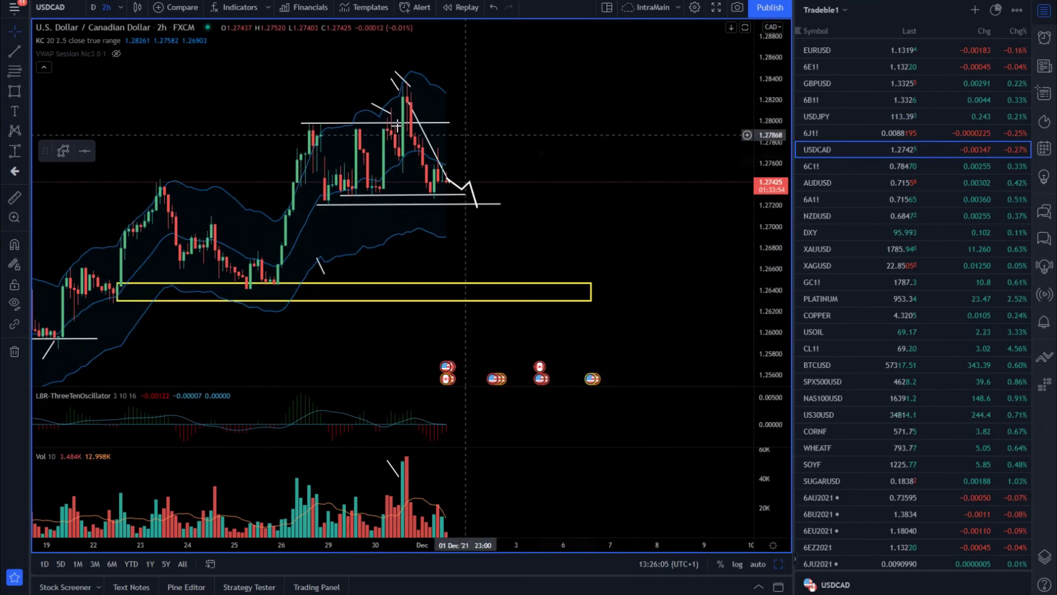